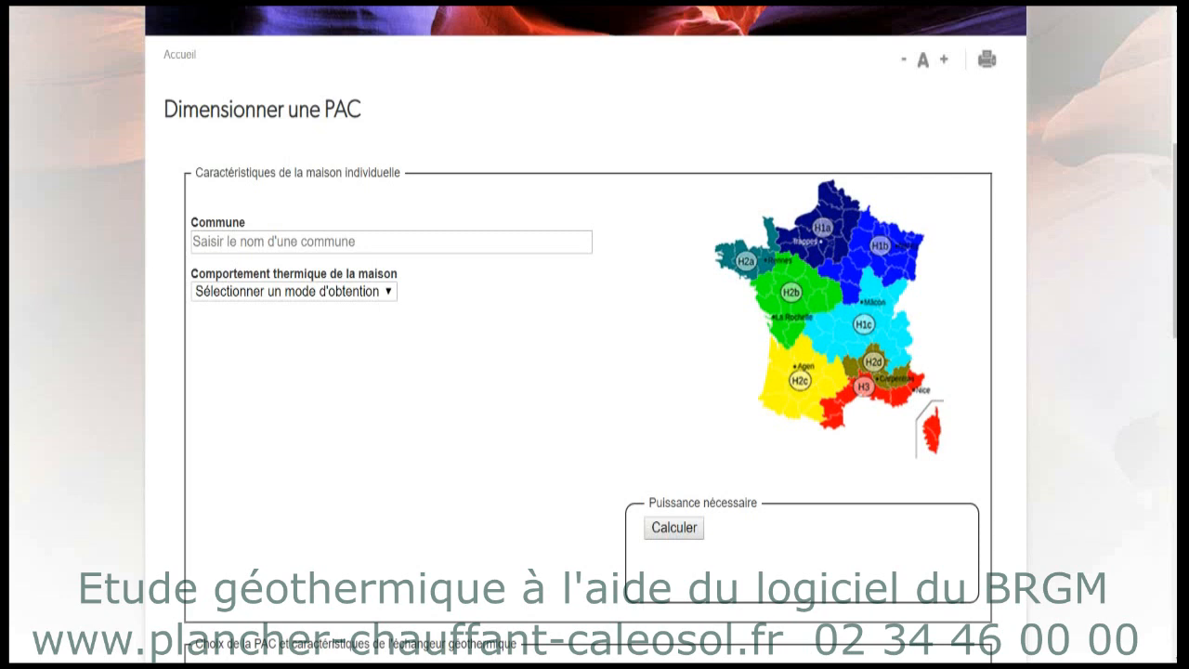
- Set the house's commune to VALENCE (26000)
left_click(372, 242)
type("valen")
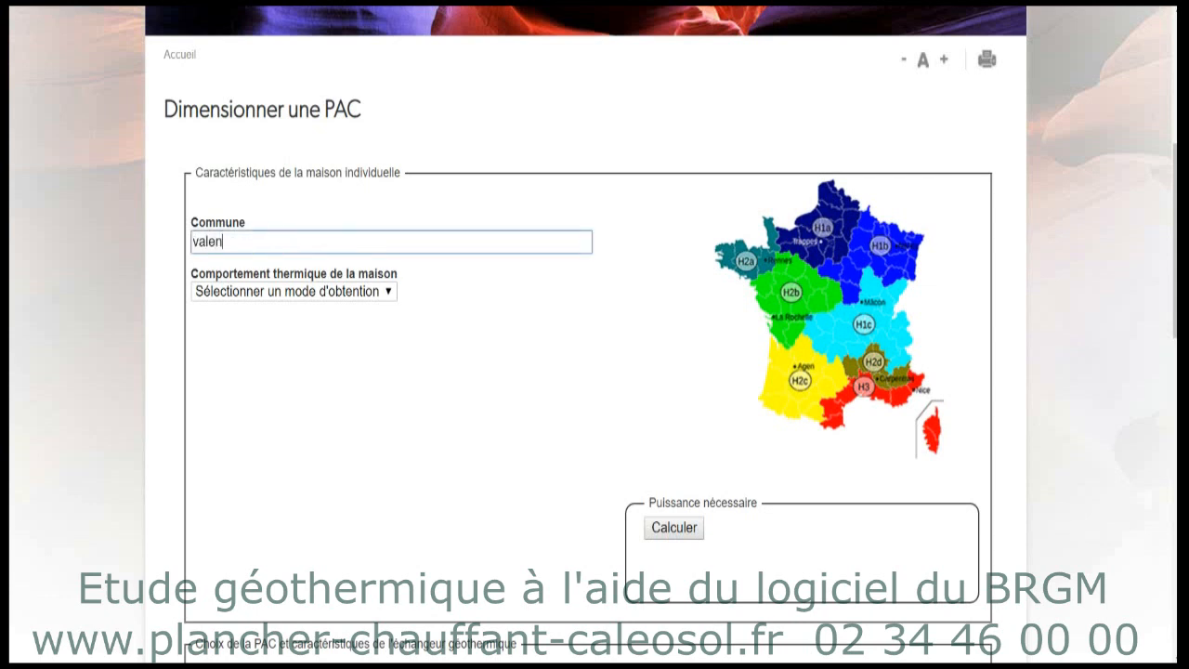
type("ce")
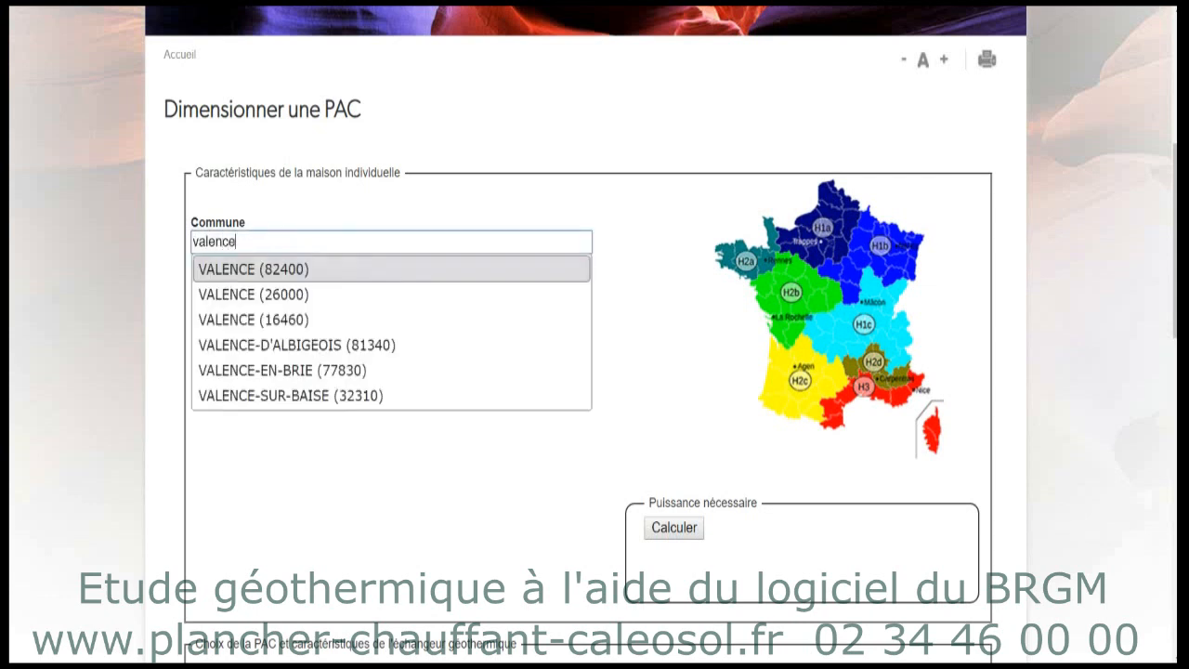
left_click(260, 295)
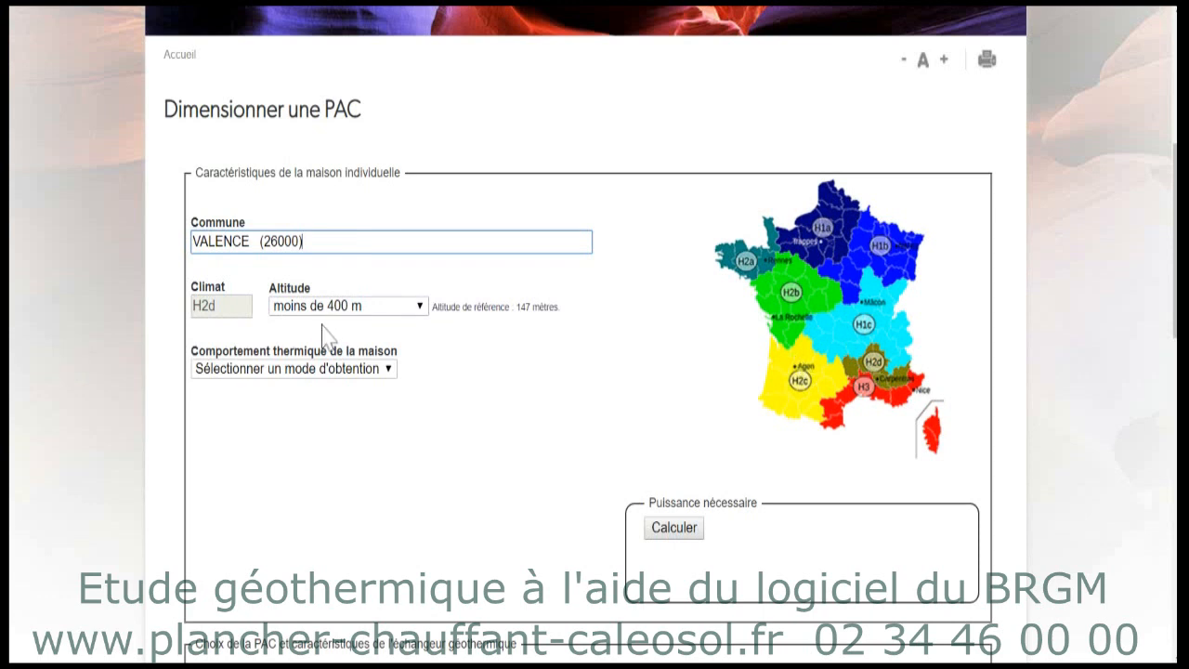
- Choose the simplified heat-loss calculation (Calcul déperditif simplifié) for the house and set the volumetric loss coefficient G to 0,7
left_click(316, 372)
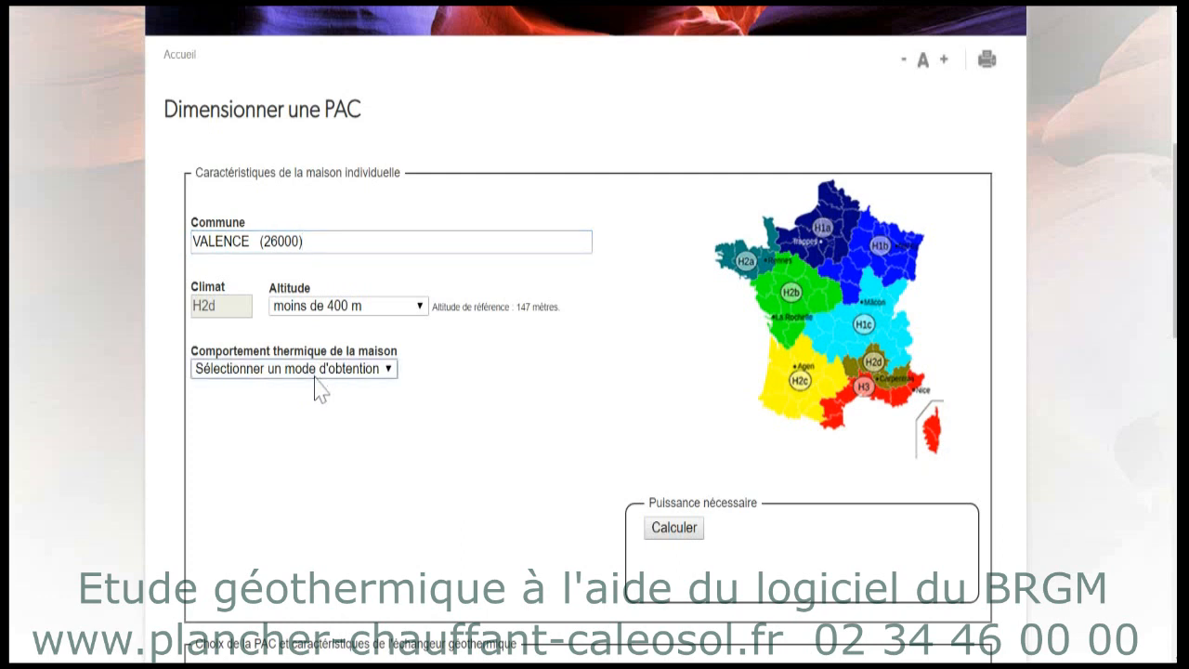
left_click(304, 439)
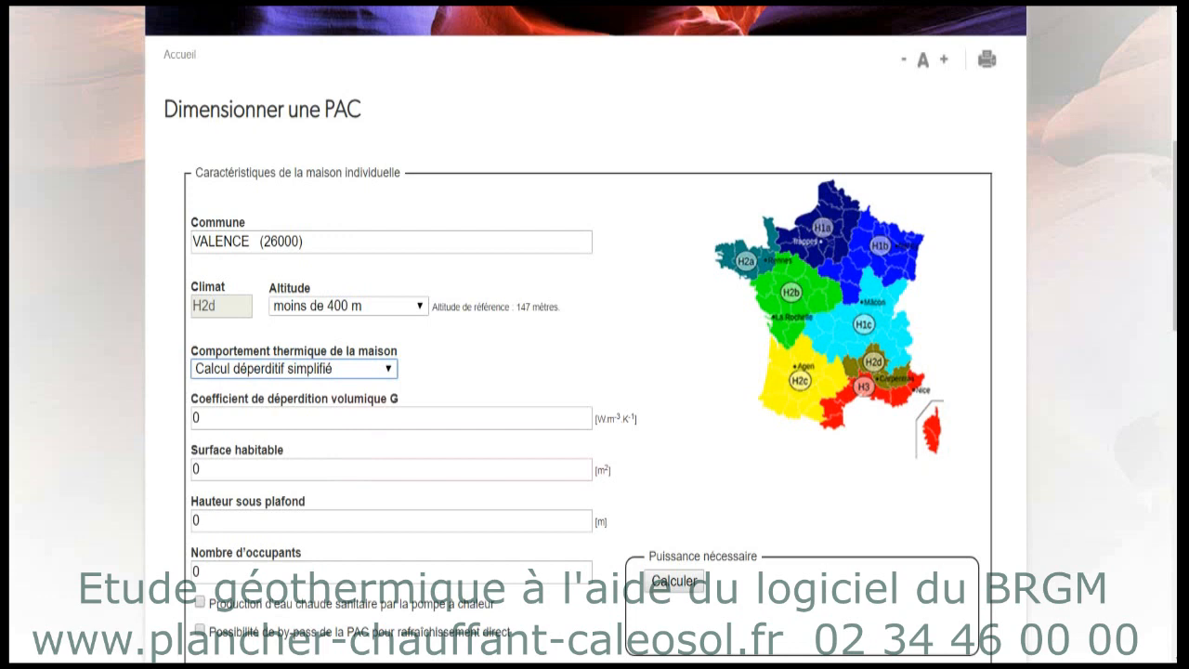
left_click(200, 418)
key("BackSpace")
type("0,")
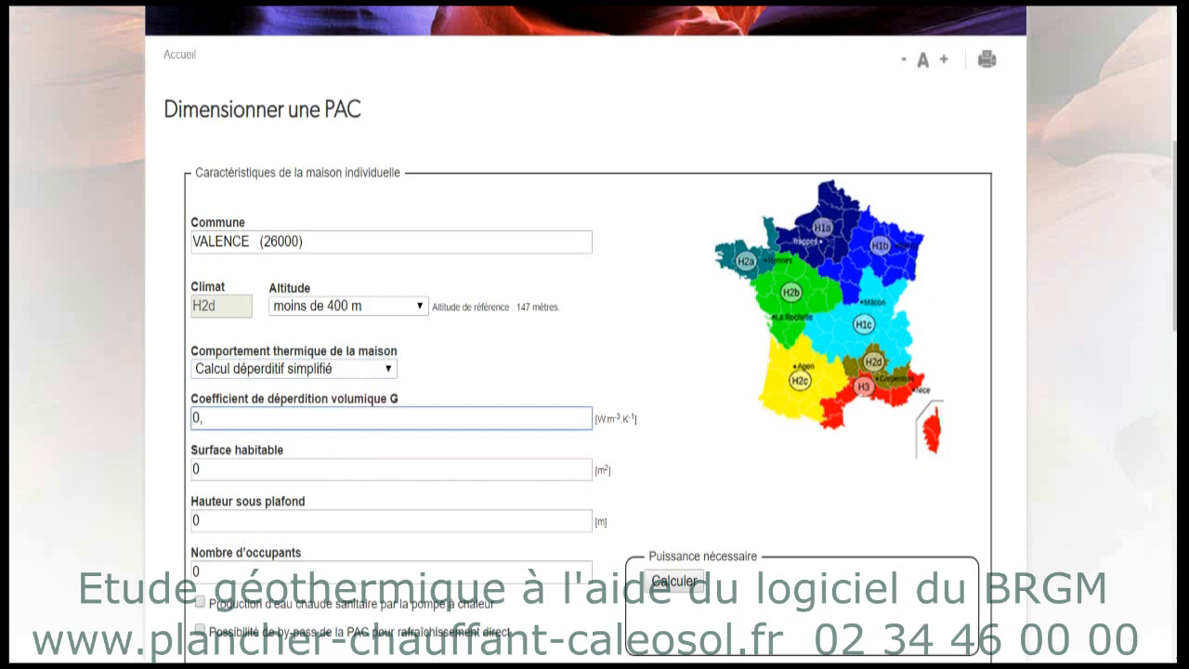
type("7")
key("Tab")
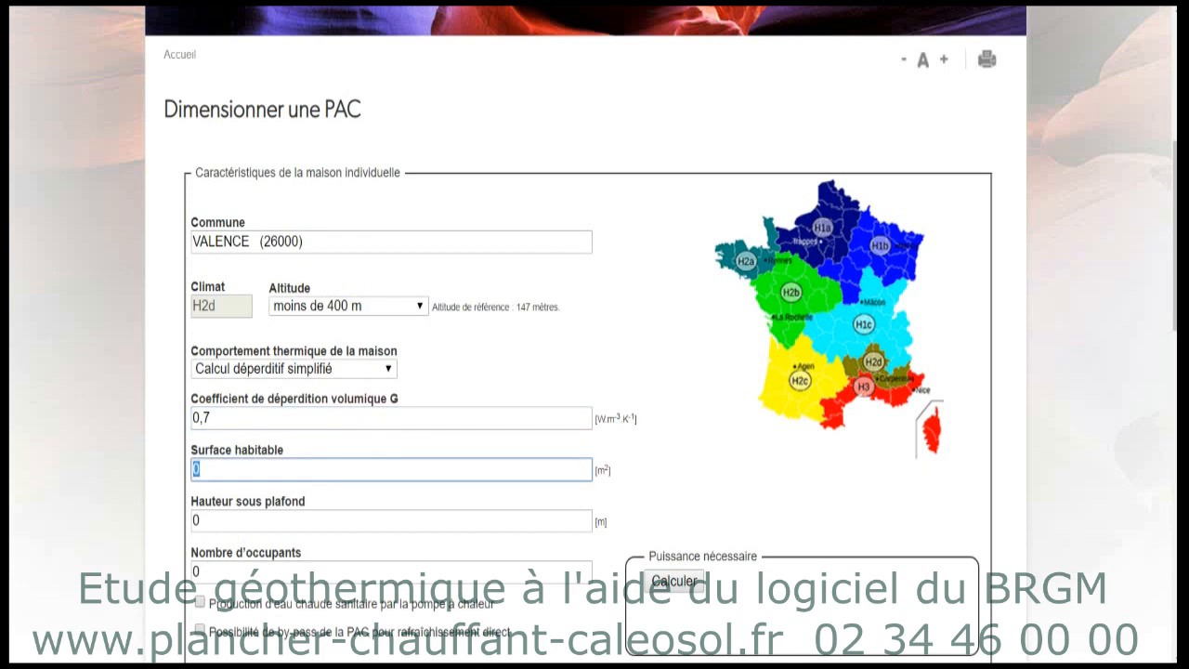
- Set the living area to 150 m², the ceiling height to 2,5 m and the number of occupants to 4
type("2,")
key("BackSpace")
key("BackSpace")
type("150")
key("Tab")
type("2,5")
key("Tab")
type("4")
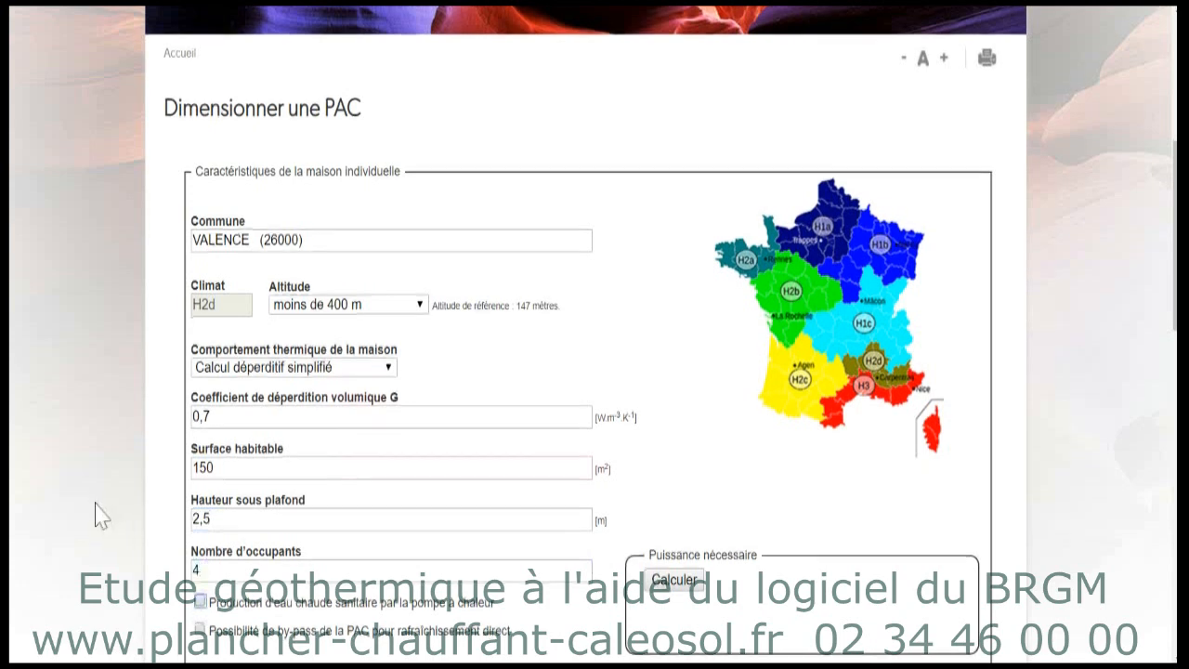
- Enable domestic hot water production by the heat pump and the direct-cooling by-pass, and calculate the required heating power
scroll(102, 515, "down", 2)
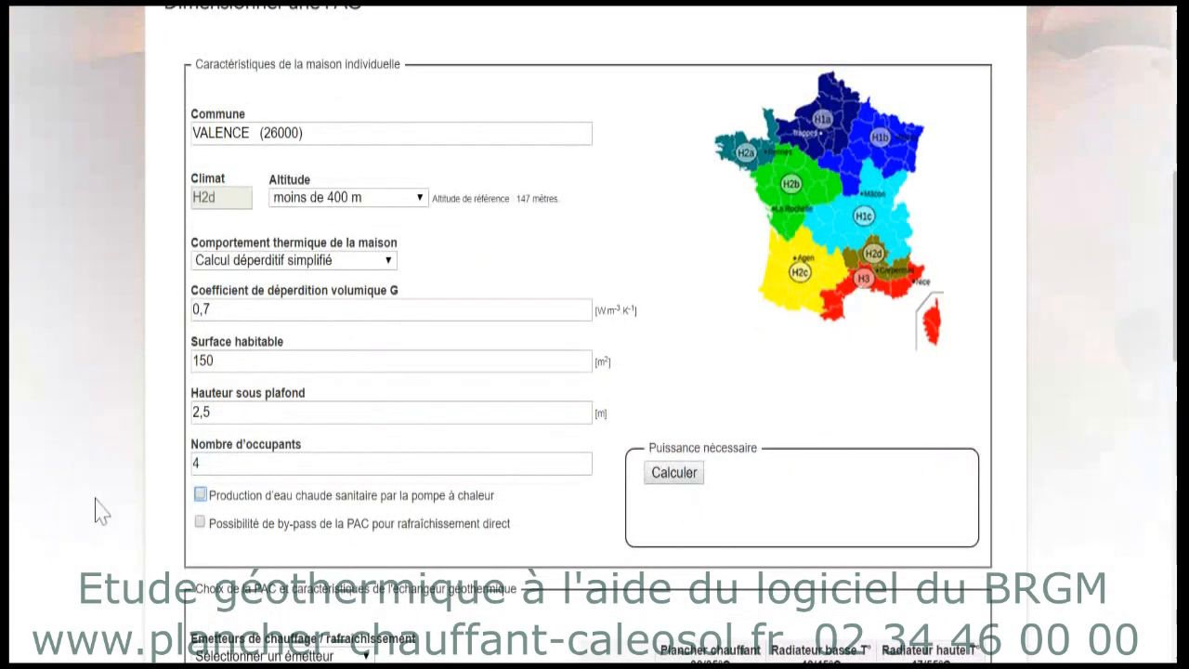
left_click(199, 494)
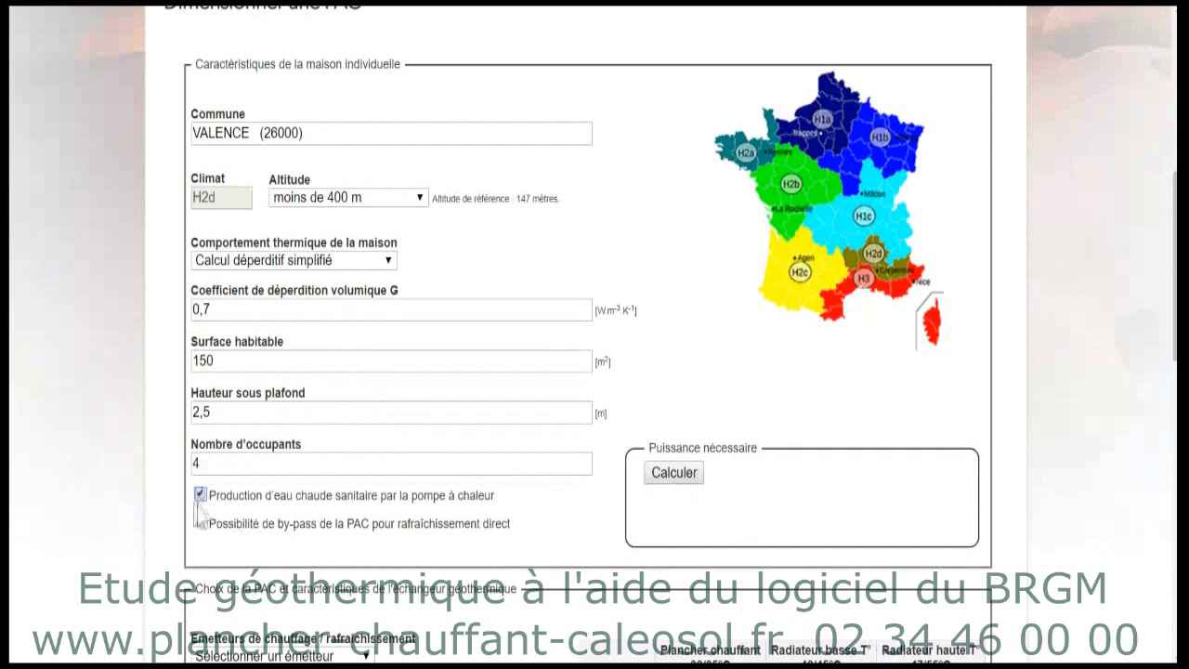
left_click(200, 524)
left_click(683, 481)
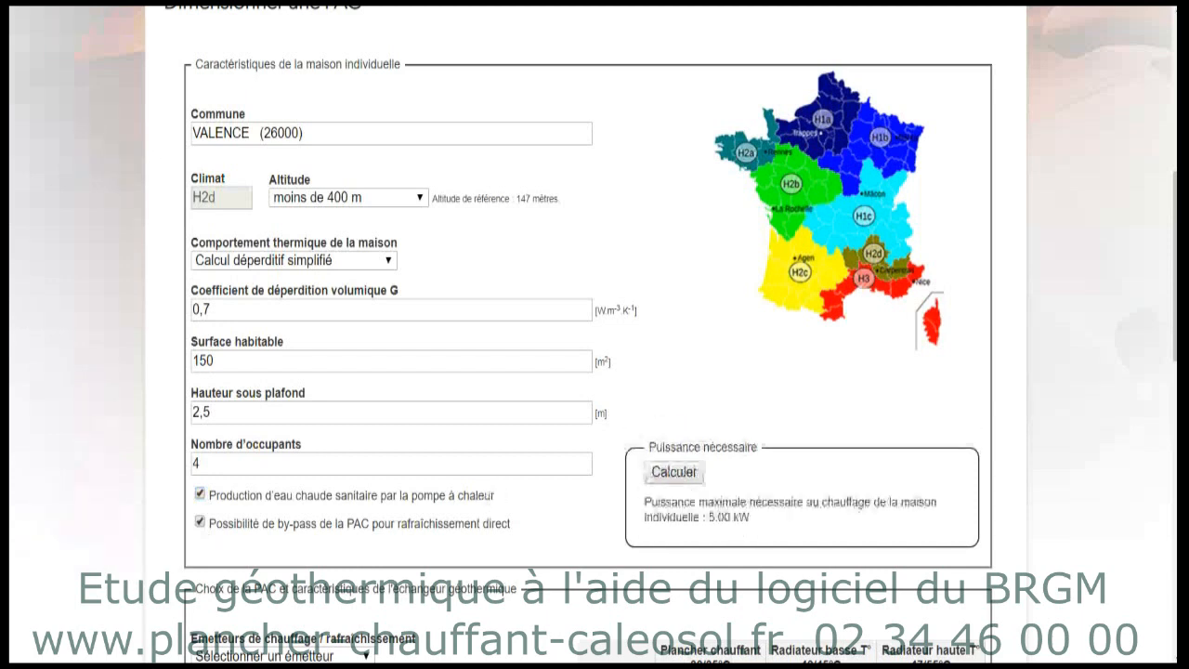
- Set the heat emitter to plancher chauffant and select the G-KUB 20H heat pump, keeping the backup heating power at 0 kW
scroll(506, 492, "down", 1)
scroll(520, 491, "down", 3)
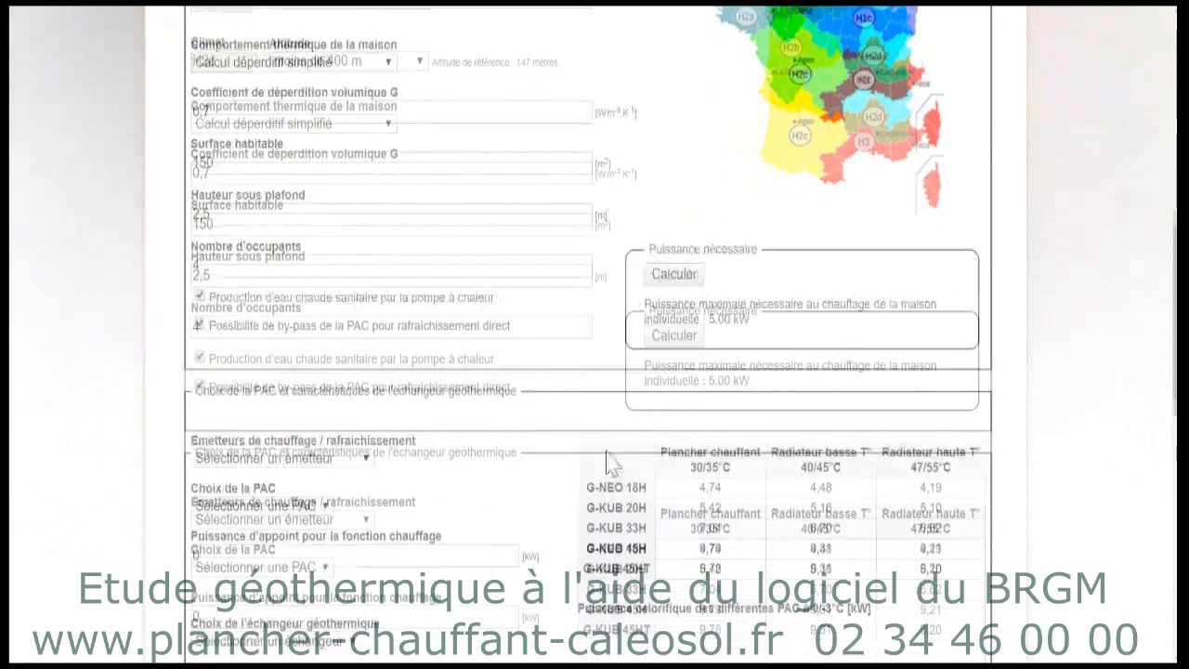
scroll(497, 418, "down", 2)
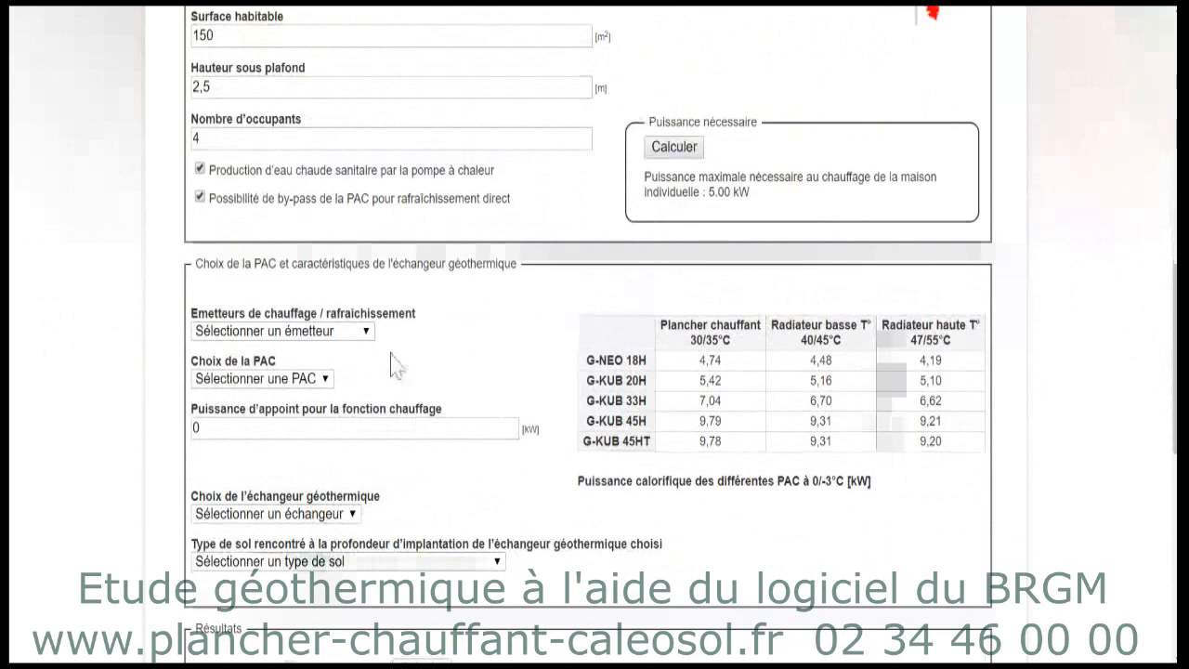
left_click(368, 331)
left_click(369, 348)
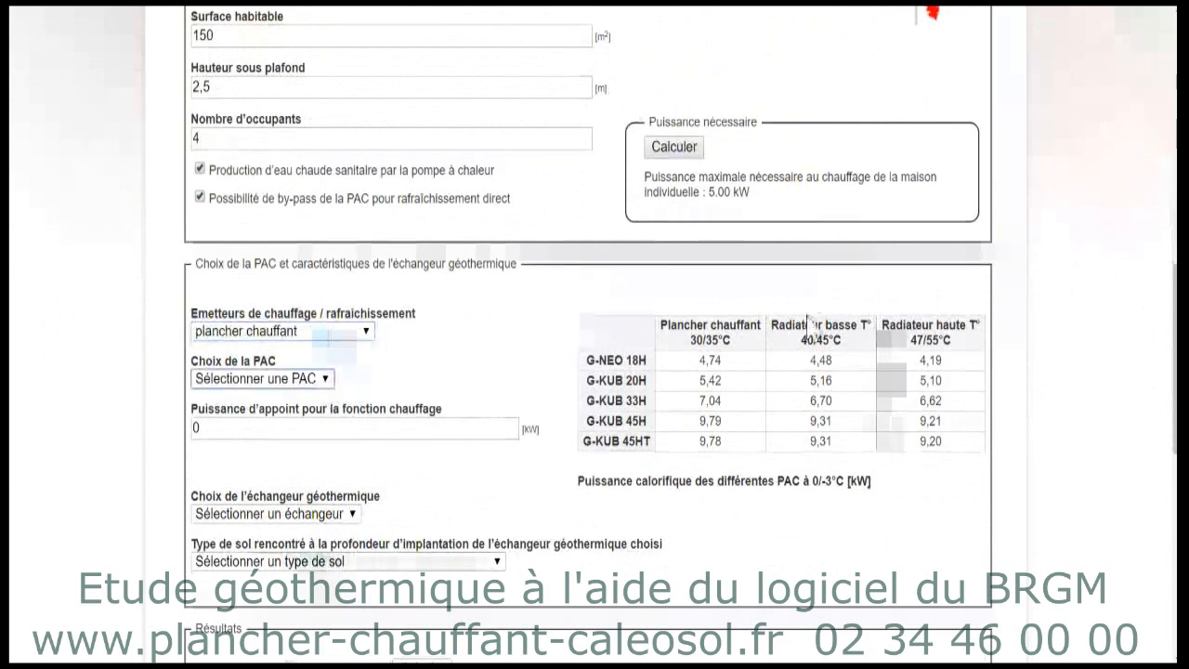
double_click(708, 381)
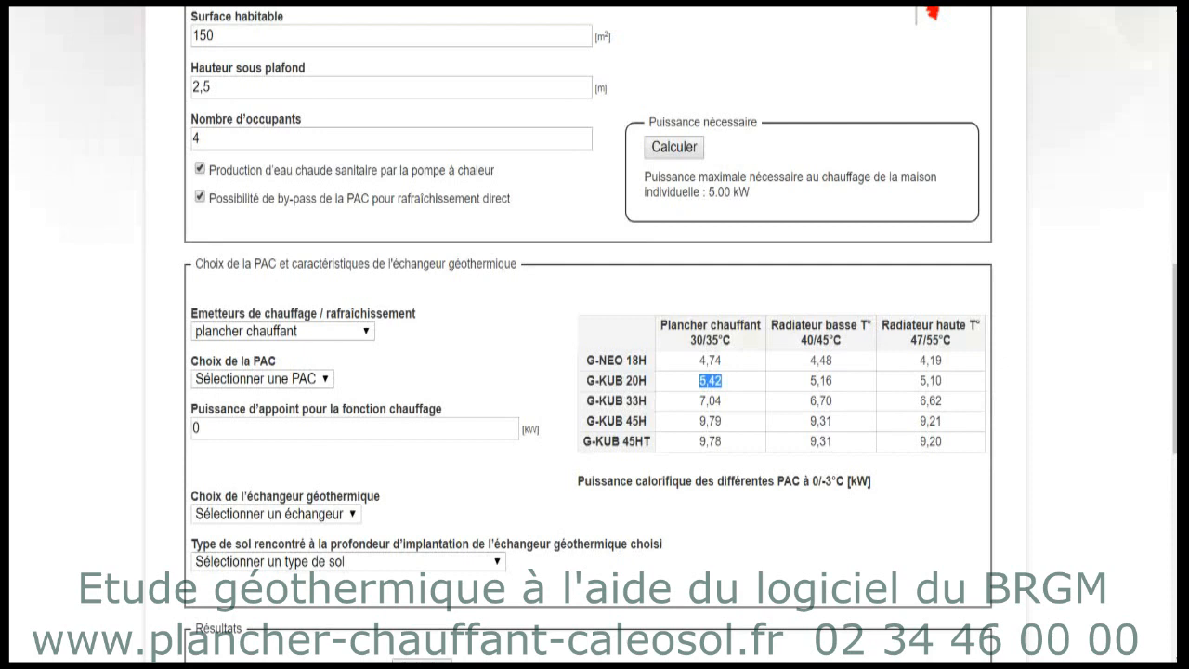
left_click(325, 378)
left_click(264, 429)
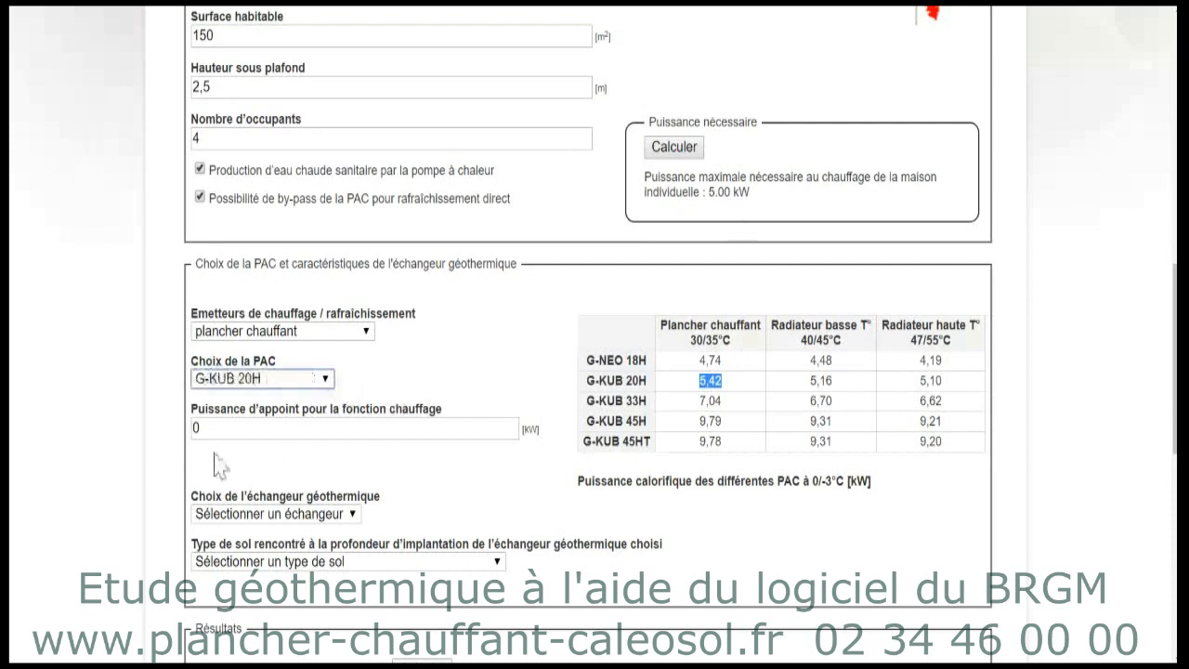
left_click(446, 428)
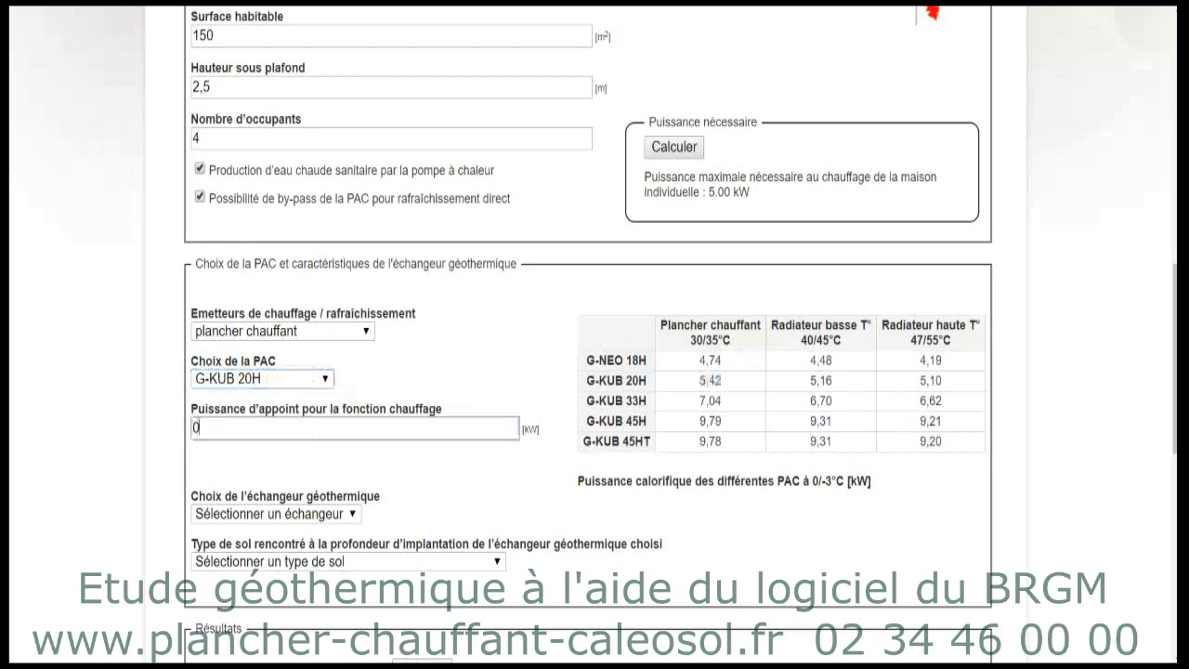
- Choose a corbeille geothermal exchanger in calcaire soil (cond. th. 2,00 W/m/°C) and calculate the minimal sizing
scroll(93, 511, "down", 2)
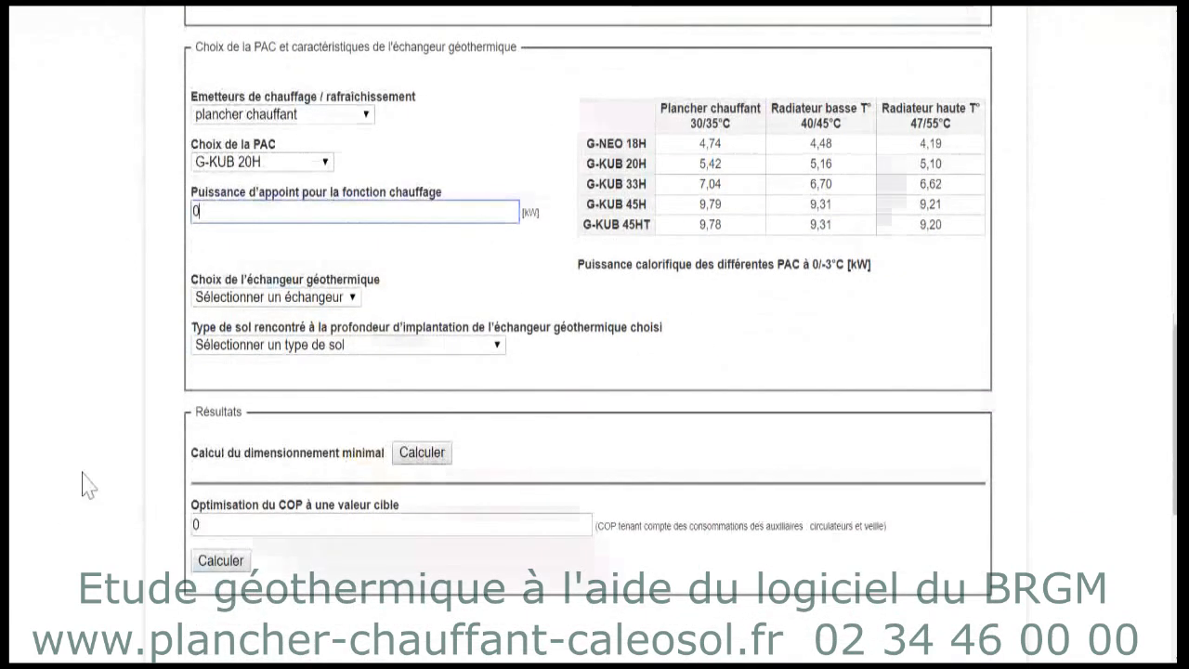
left_click(276, 296)
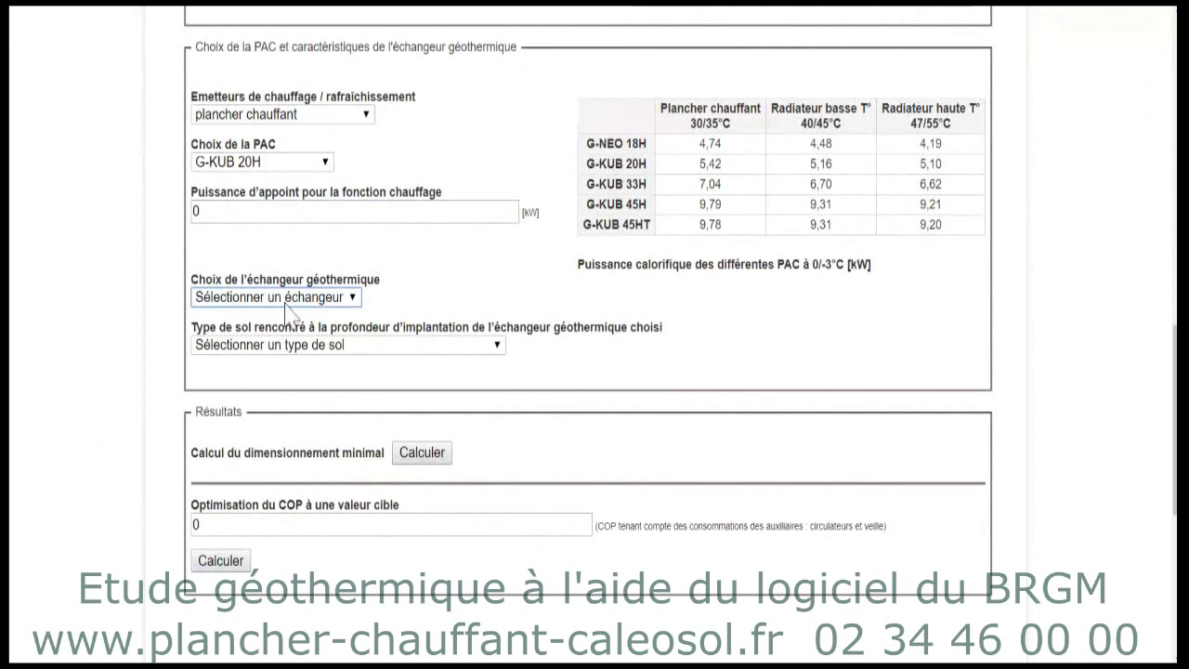
left_click(288, 320)
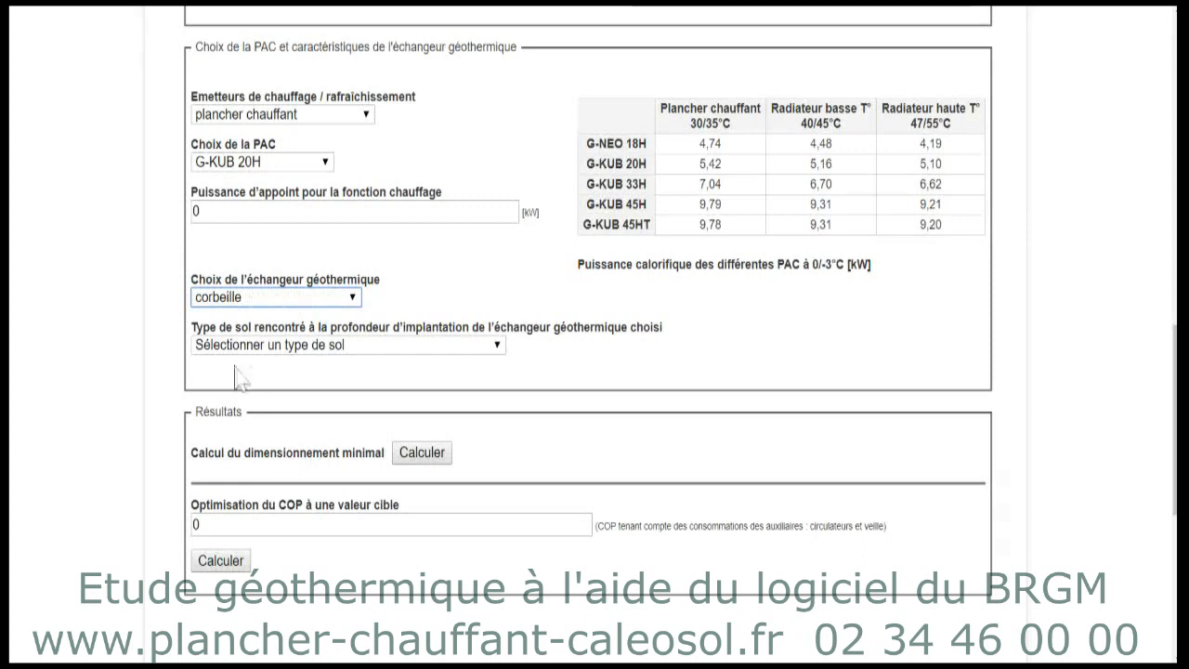
left_click(367, 353)
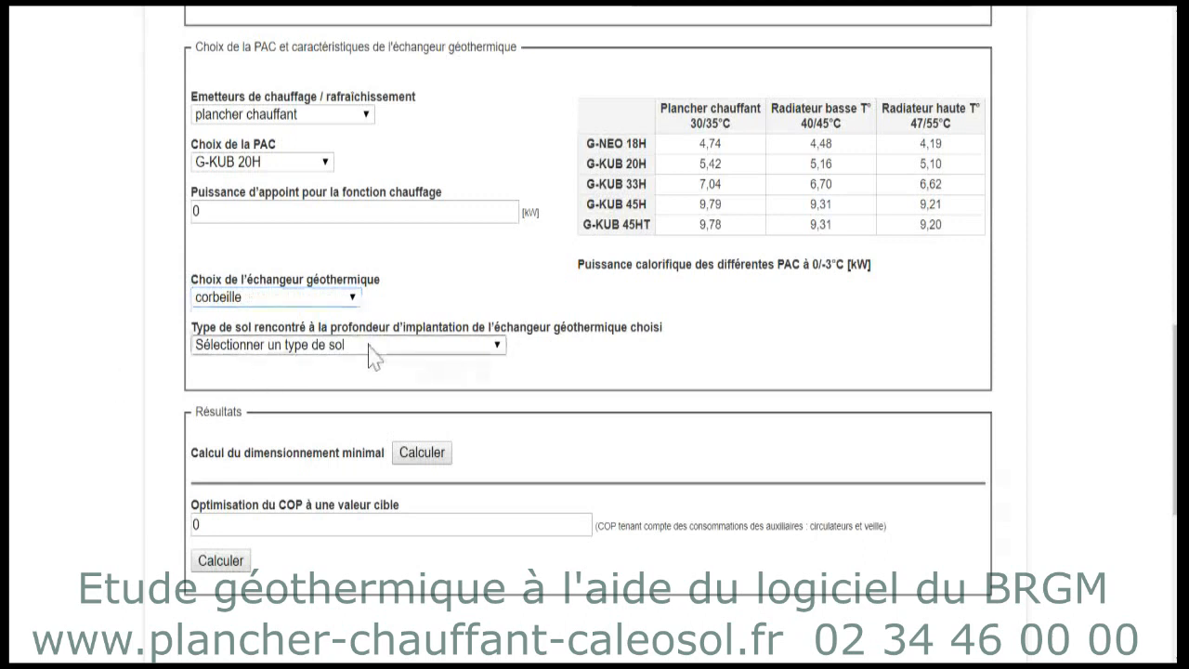
left_click(279, 422)
left_click(410, 453)
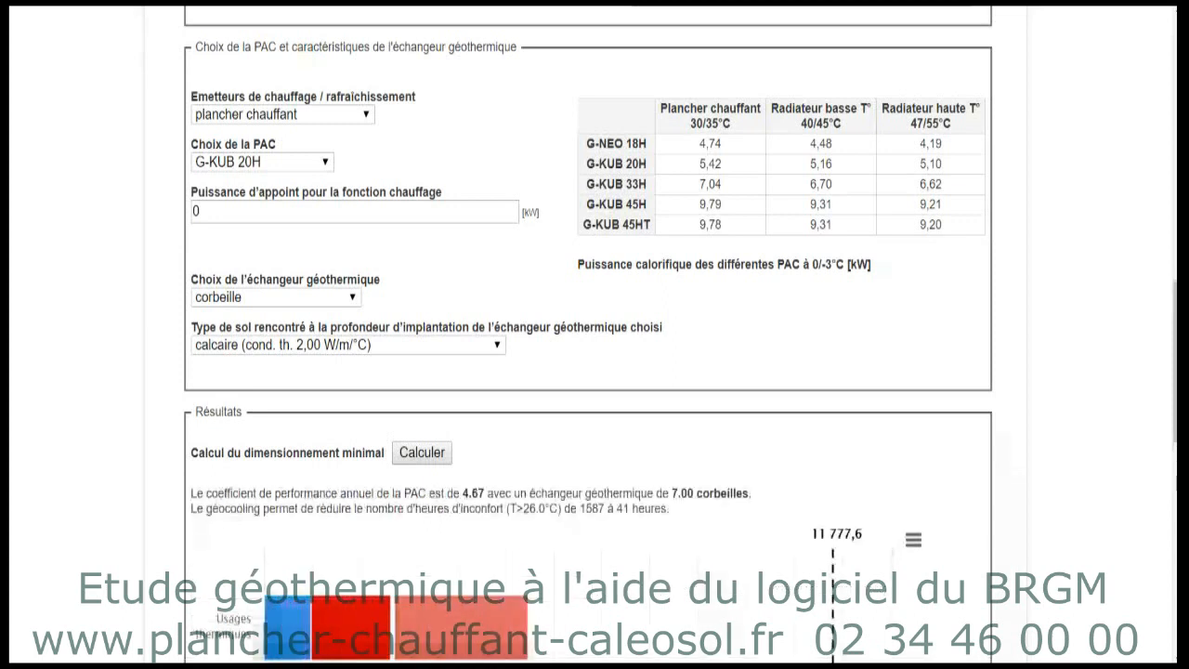
- Examine the minimal sizing results: the number of corbeilles, the discomfort hours with geocooling, and the chart of thermal uses and sources
scroll(168, 441, "down", 2)
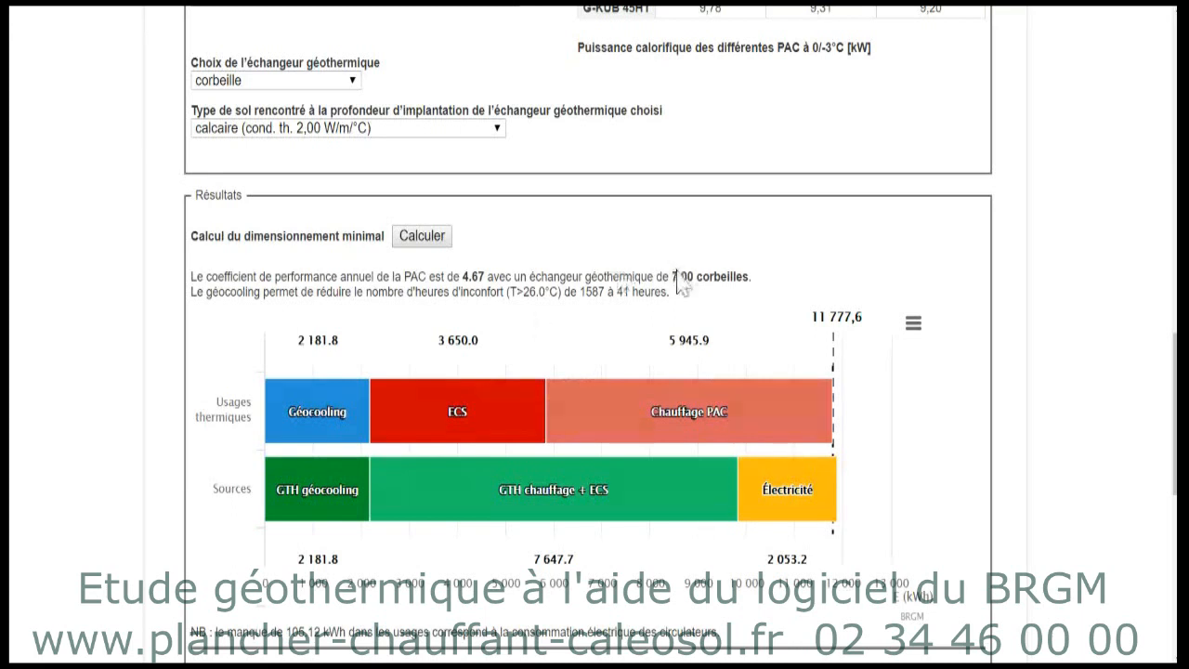
left_click_drag(671, 276, 699, 276)
left_click(699, 278)
left_click_drag(576, 293, 581, 293)
left_click_drag(579, 293, 585, 293)
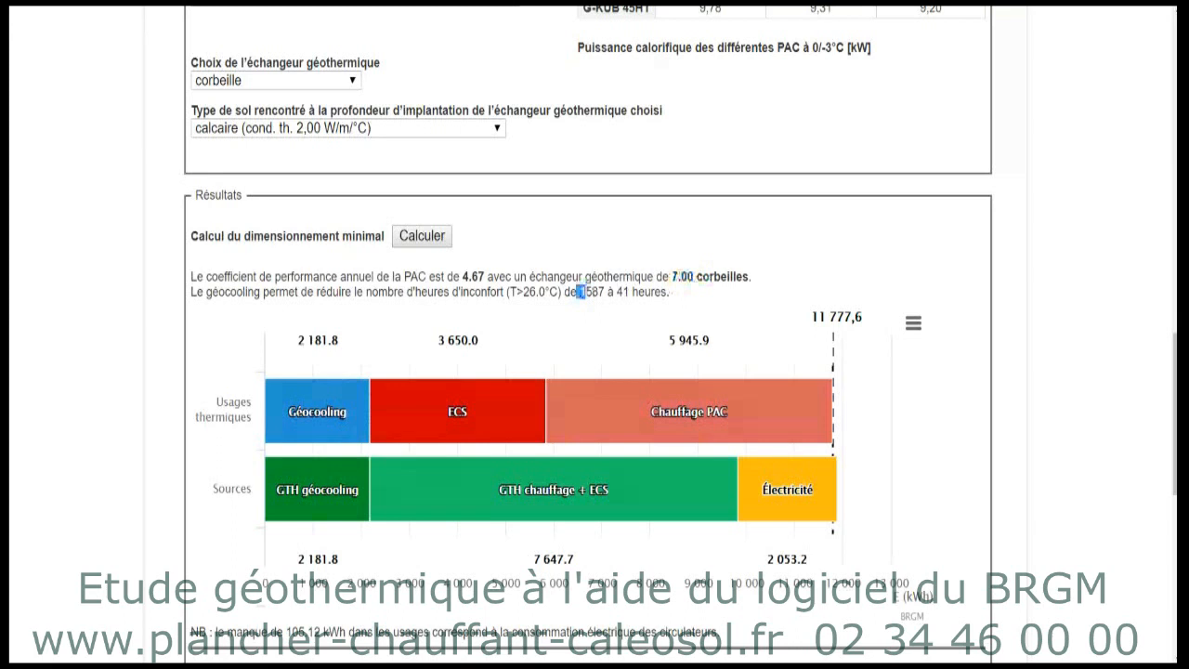
left_click_drag(585, 293, 605, 293)
left_click_drag(630, 292, 617, 292)
left_click(631, 292)
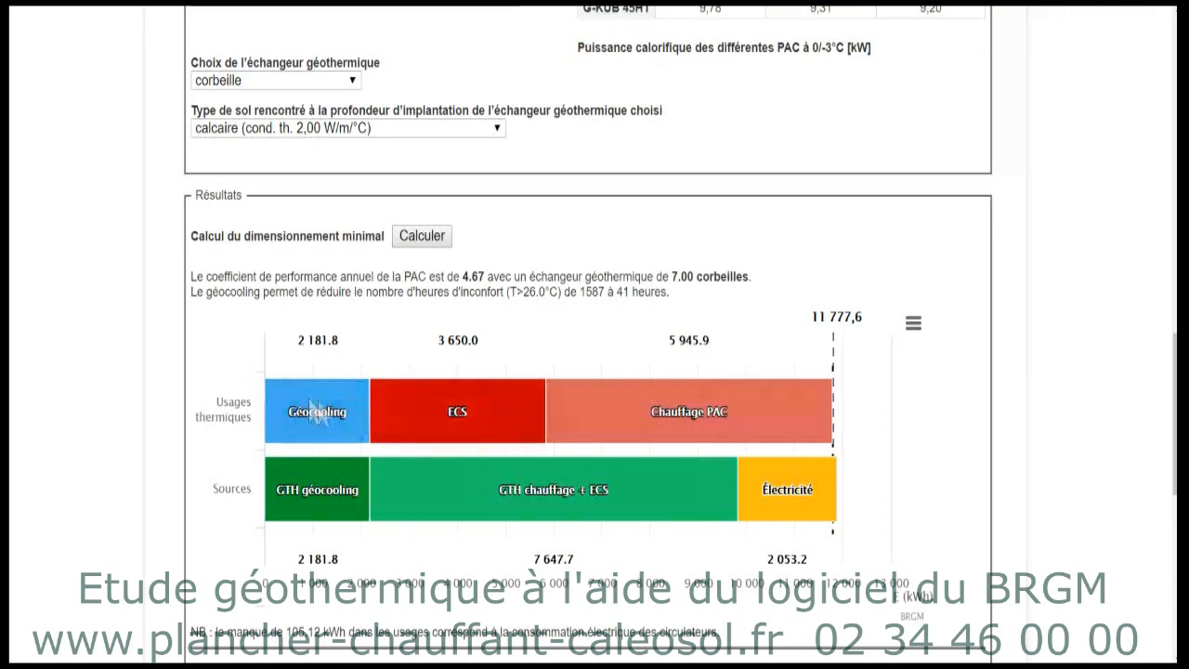
left_click_drag(616, 292, 633, 292)
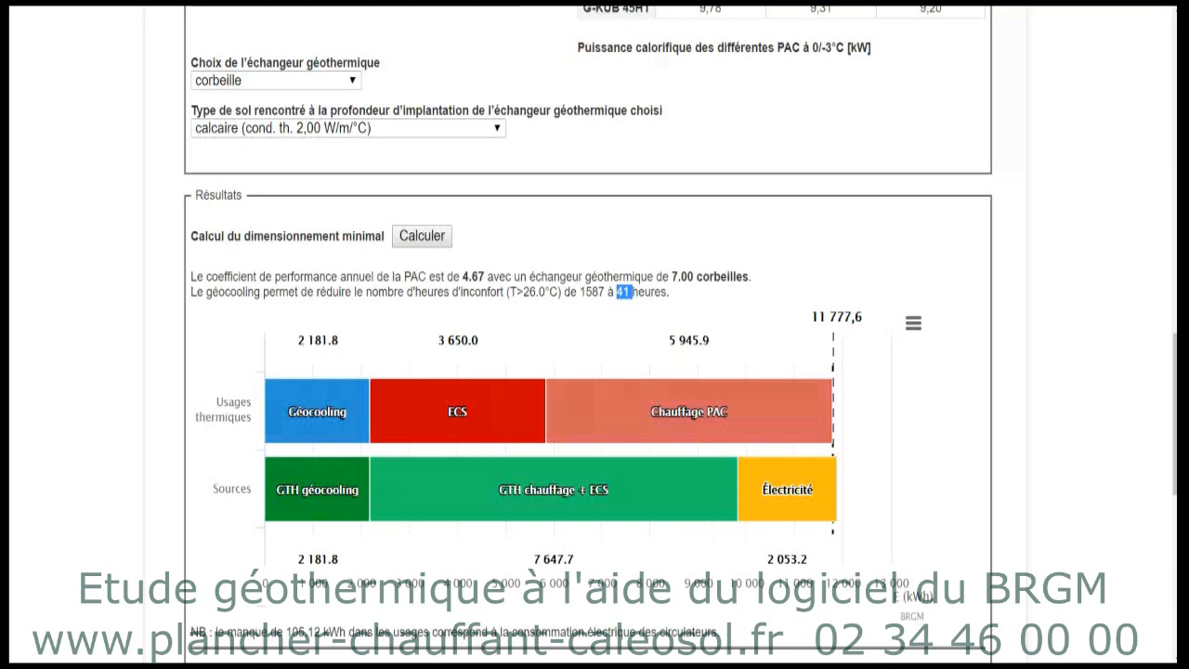
left_click(632, 292)
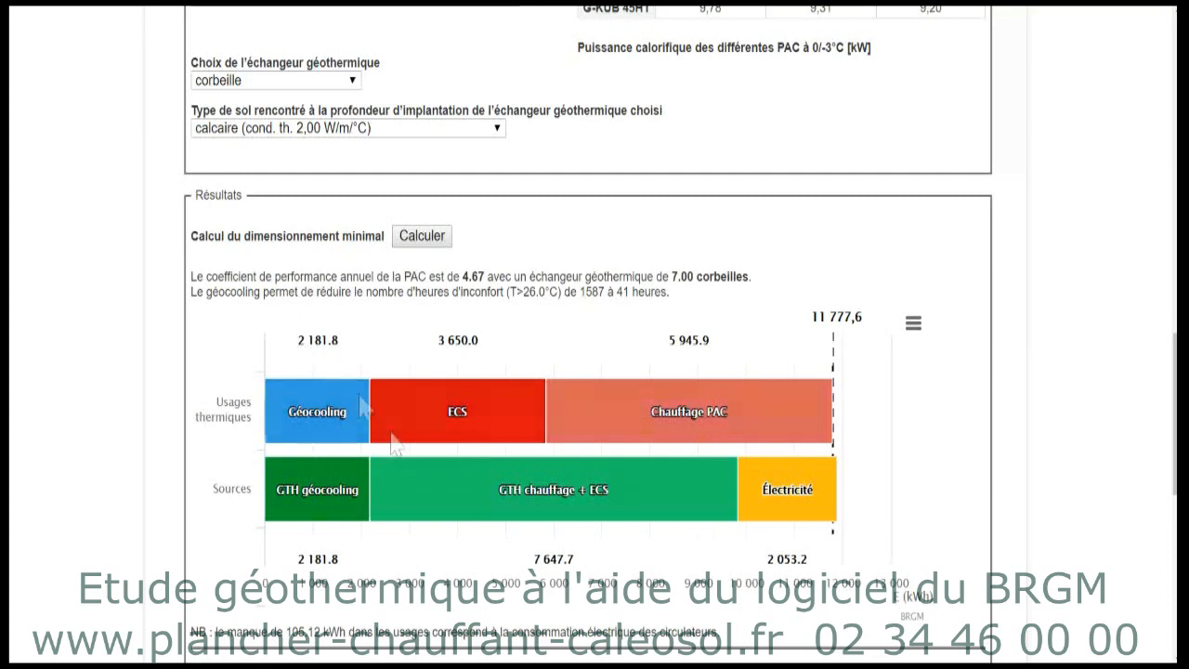
scroll(412, 464, "down", 1)
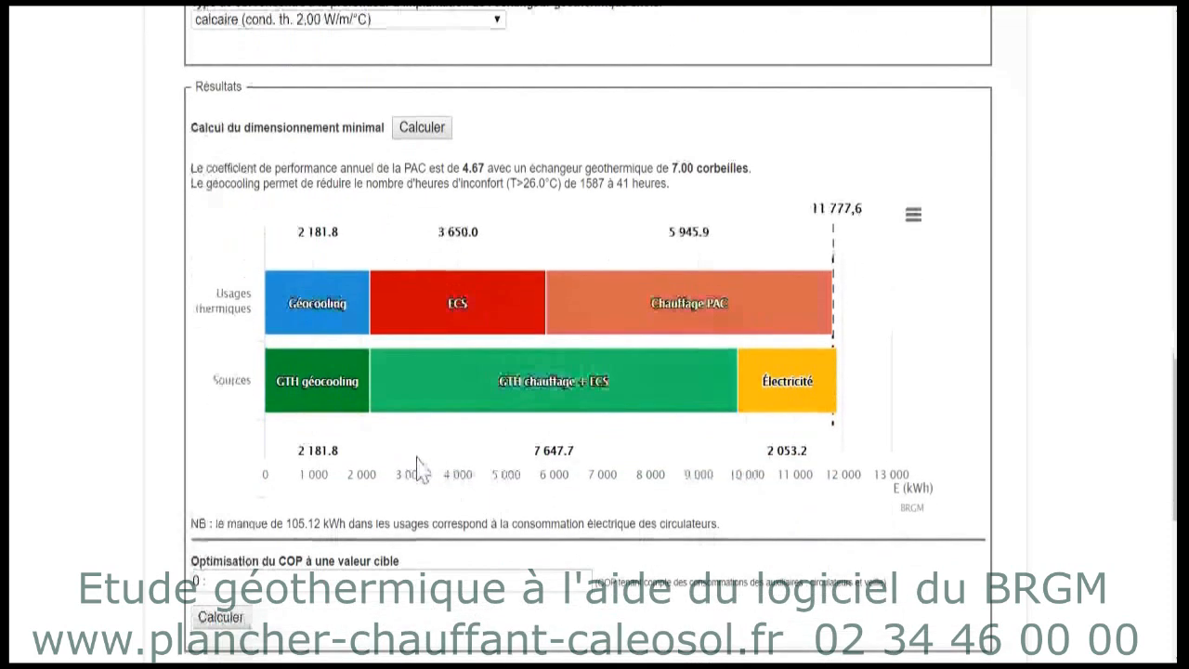